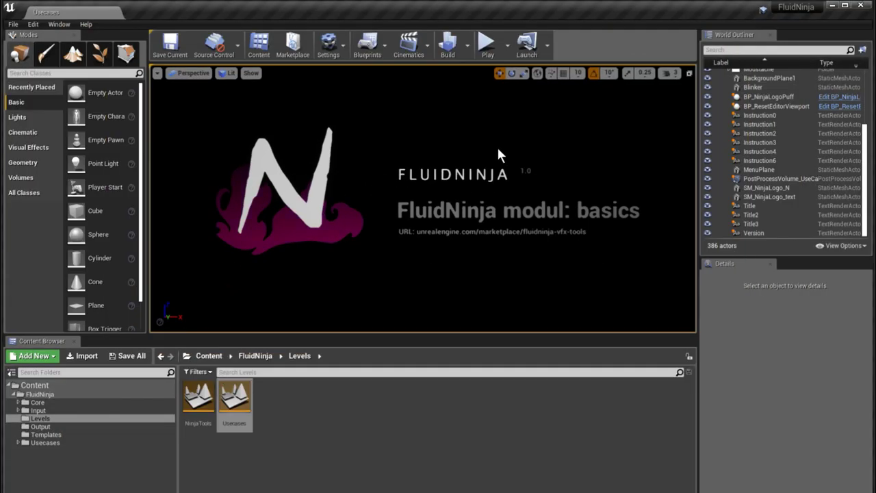
Load the NinjaTools level and switch the editor view to fullscreen.
{"action": "left_click", "coordinate": [208, 413]}
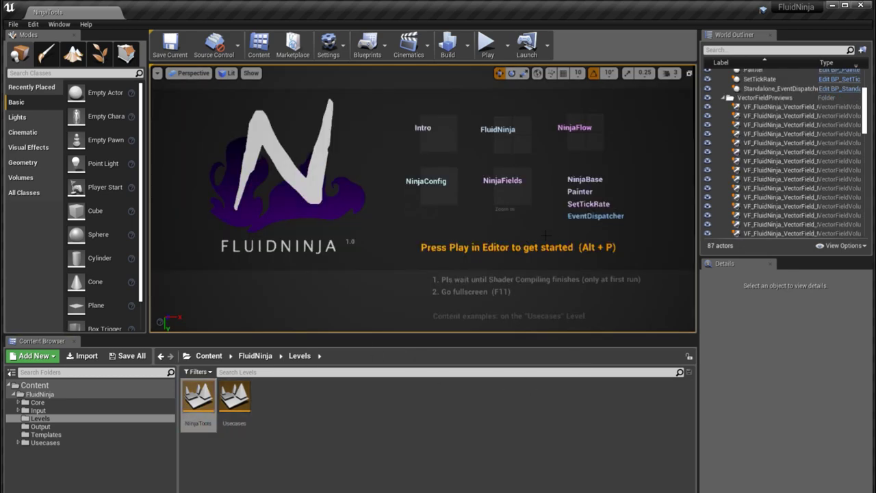
{"action": "key", "text": "F11"}
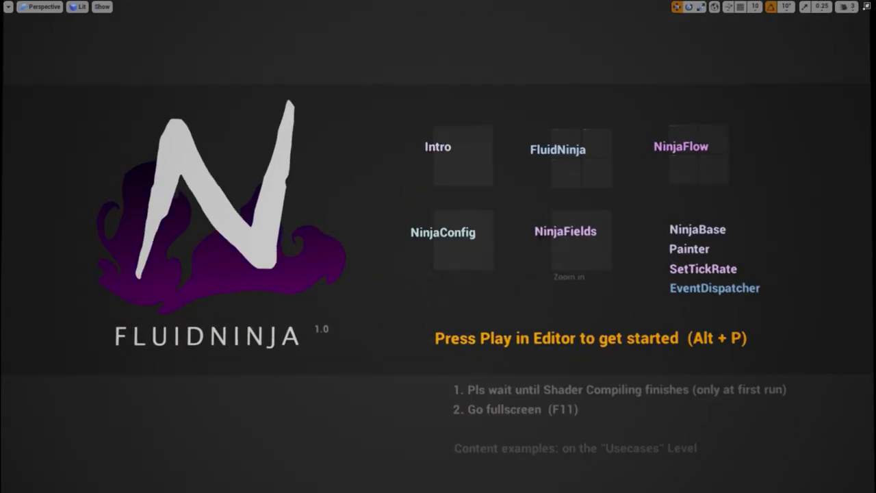
Play the level, go to intro page 3, and switch to the NinjaFields module.
{"action": "key", "text": "alt+p"}
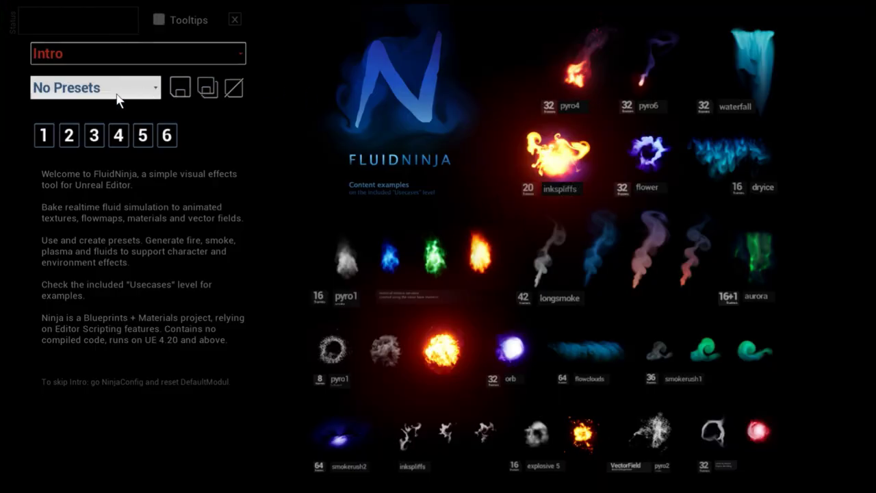
{"action": "left_click", "coordinate": [94, 139]}
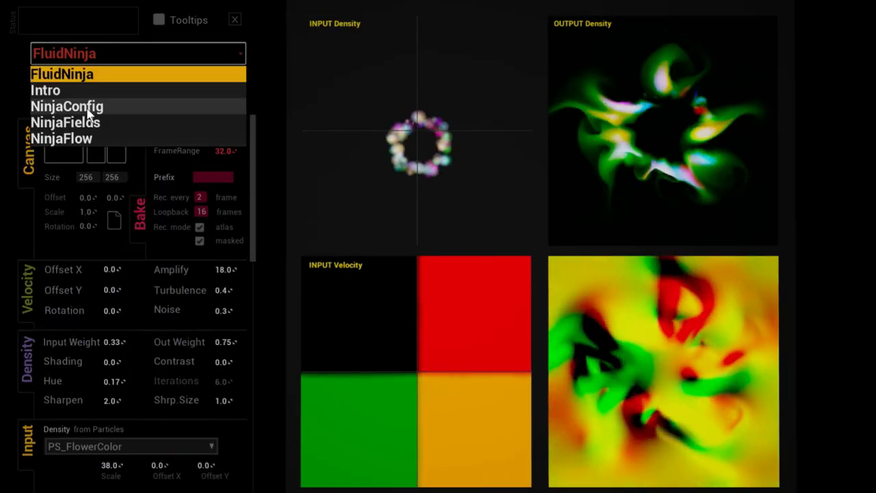
{"action": "left_click", "coordinate": [82, 123]}
{"action": "left_click", "coordinate": [116, 53]}
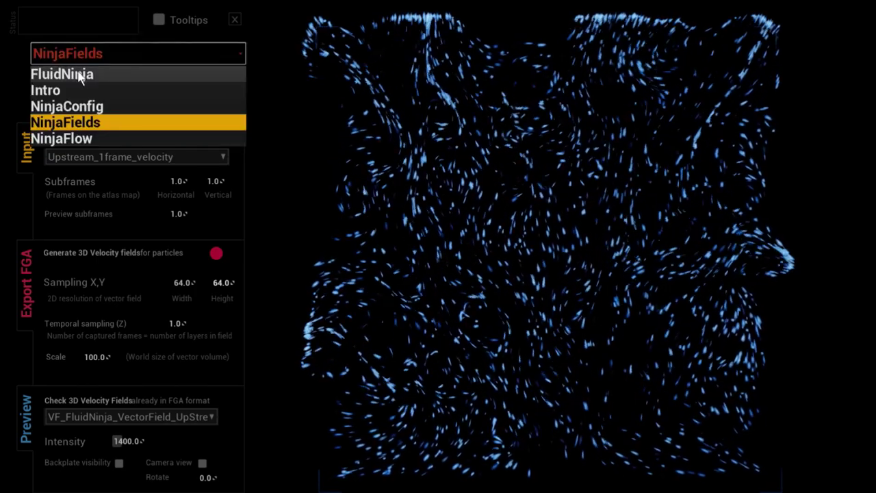
{"action": "left_click", "coordinate": [77, 74]}
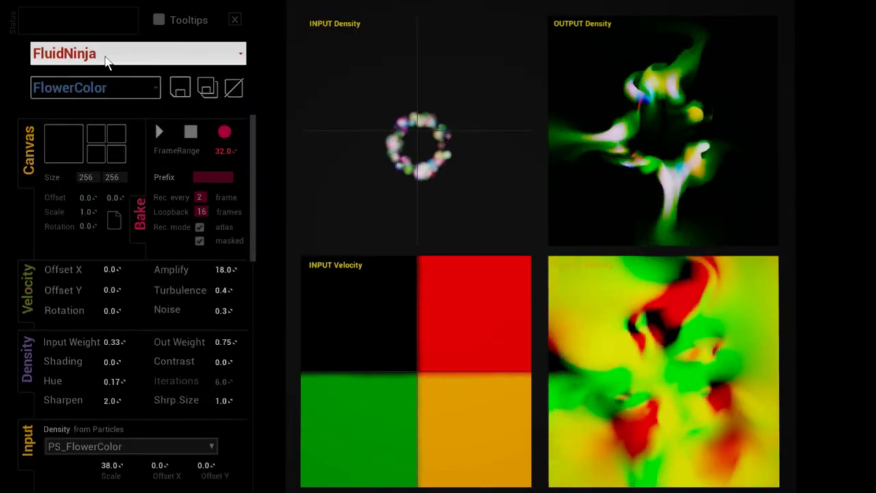
{"action": "left_click", "coordinate": [97, 58]}
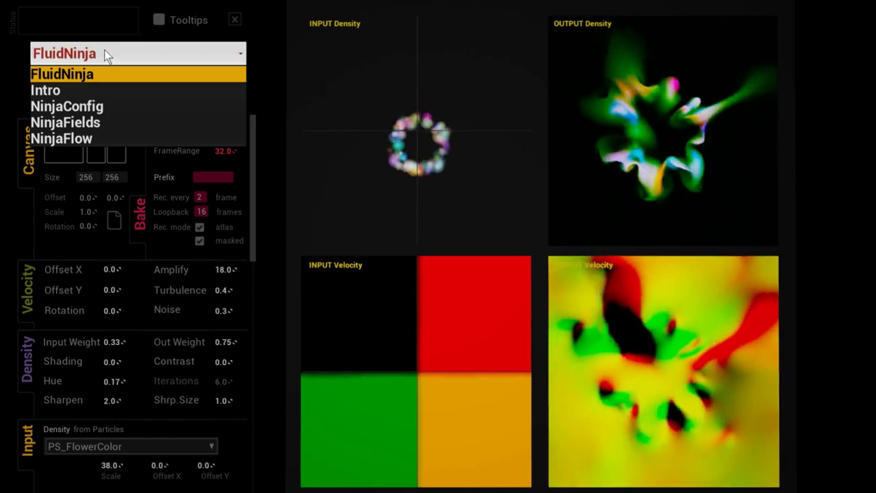
{"action": "left_click", "coordinate": [104, 53]}
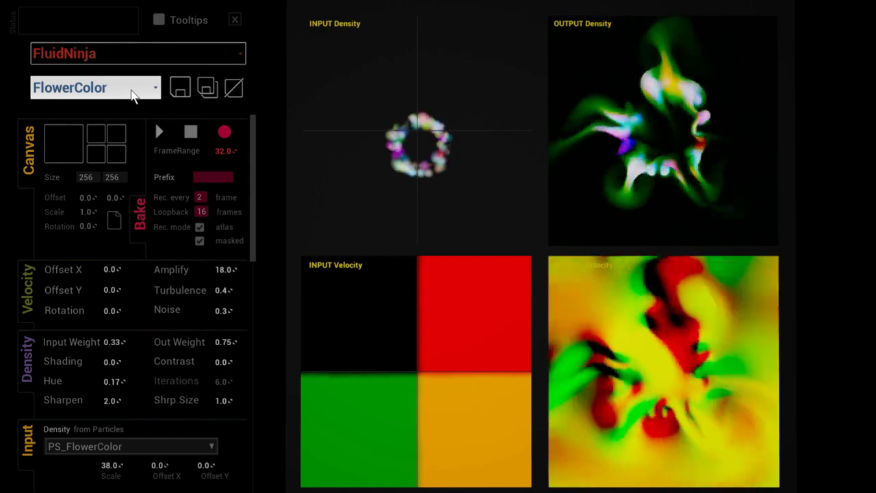
{"action": "left_click", "coordinate": [141, 90]}
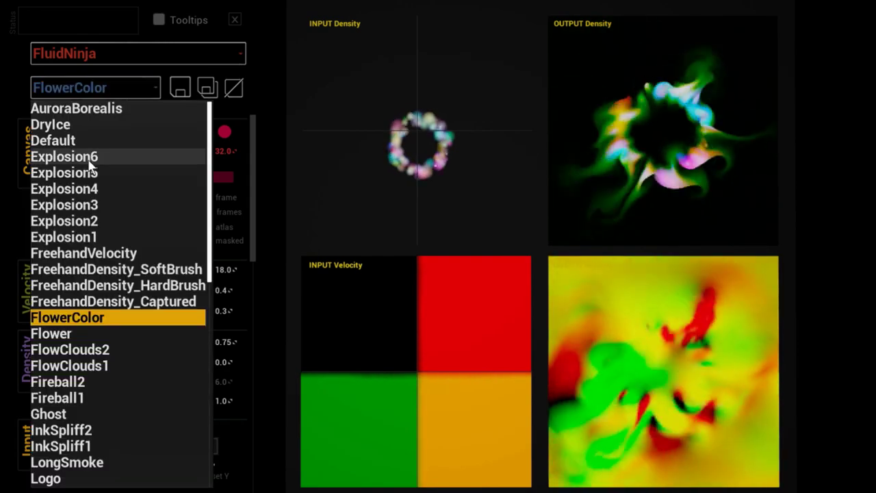
{"action": "left_click", "coordinate": [90, 159]}
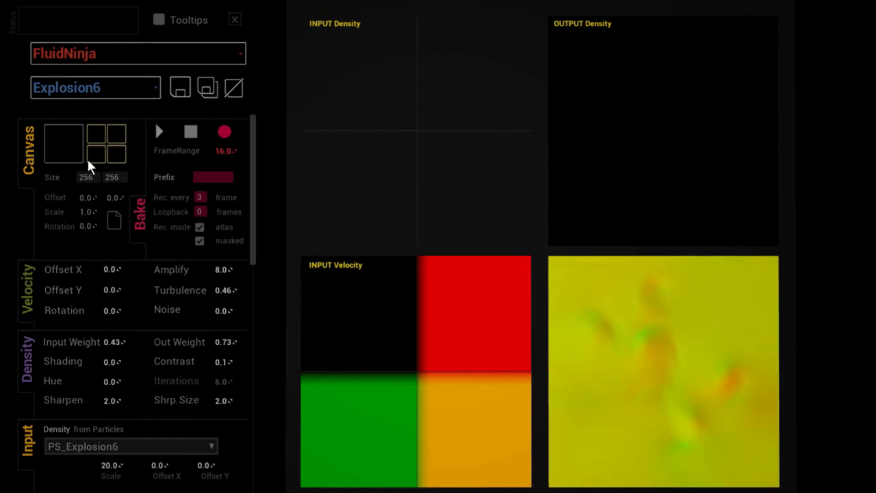
{"action": "key", "text": "Up"}
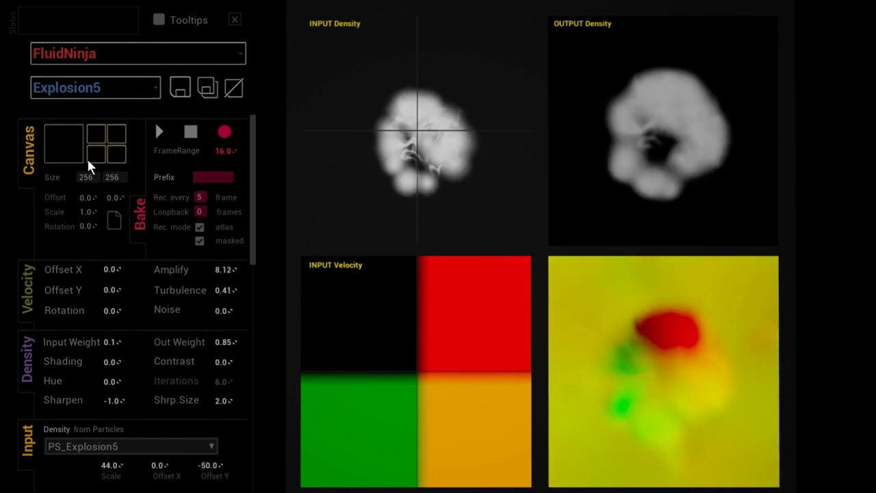
{"action": "key", "text": "Up"}
{"action": "key", "text": "Up"}
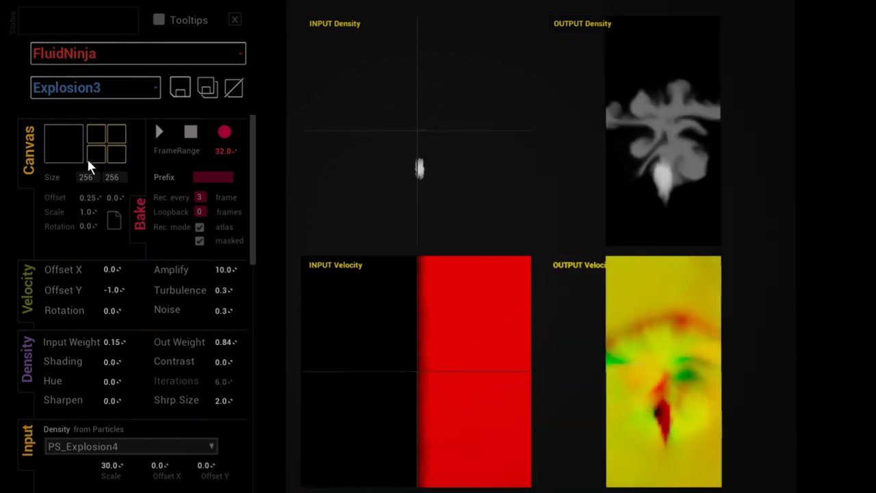
{"action": "key", "text": "Up"}
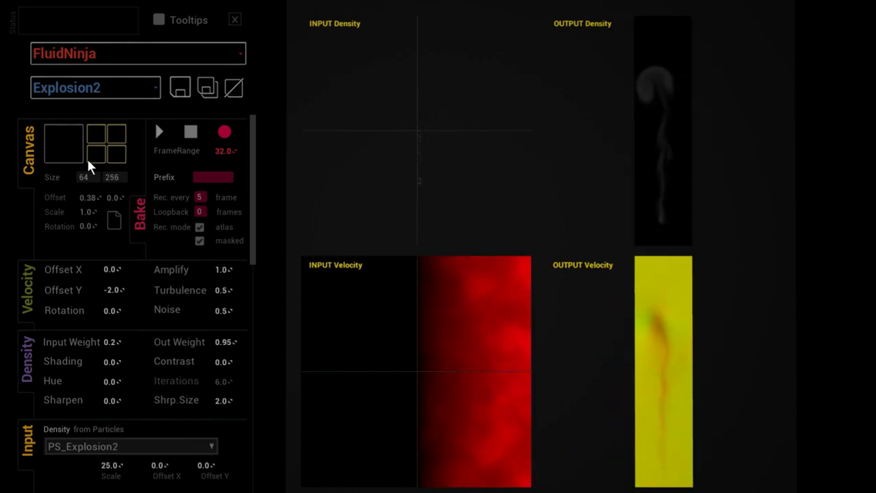
{"action": "left_click", "coordinate": [77, 95]}
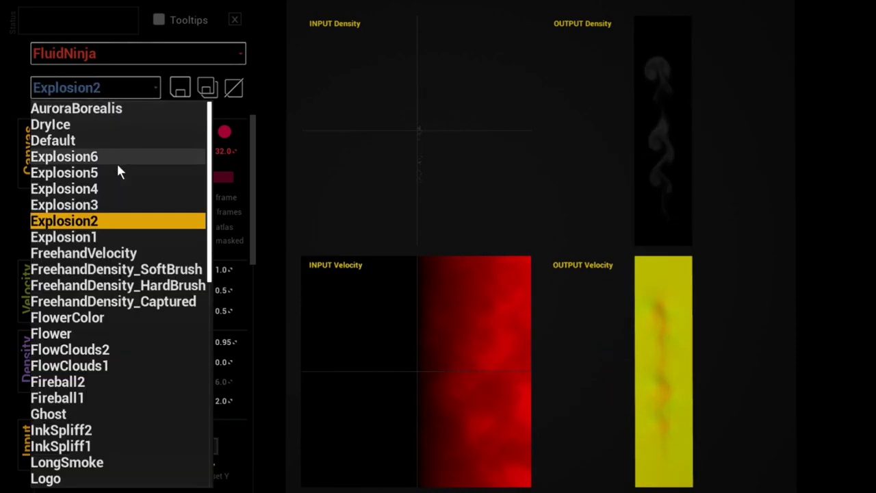
{"action": "left_click", "coordinate": [88, 317]}
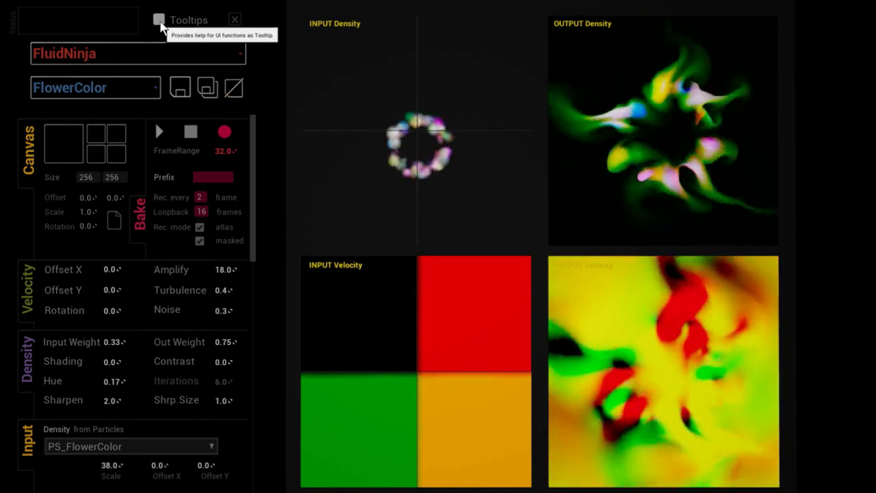
{"action": "left_click", "coordinate": [159, 20]}
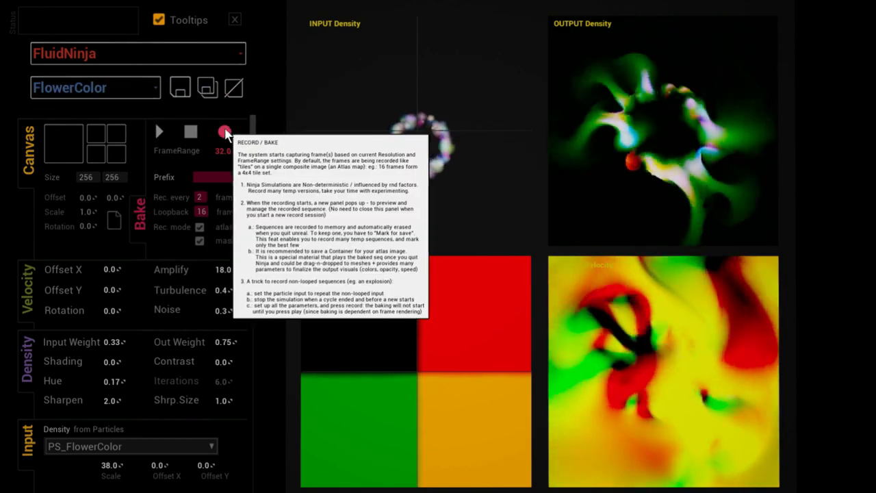
{"action": "left_click", "coordinate": [160, 20]}
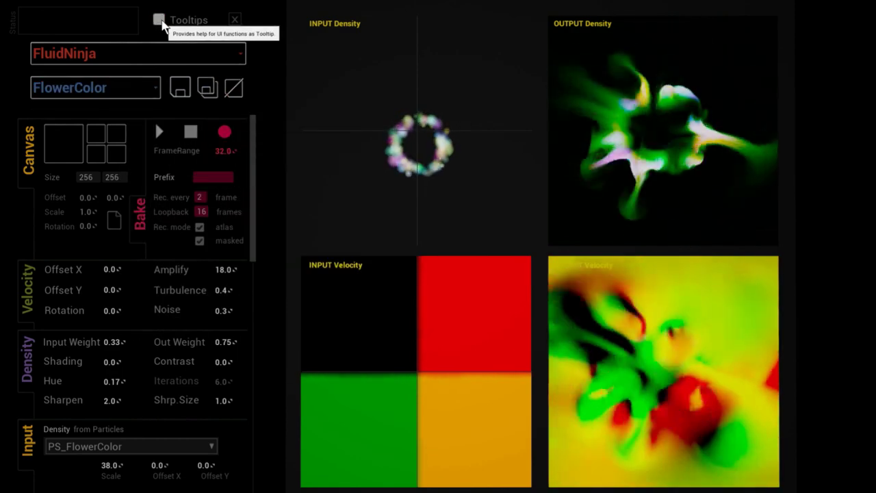
{"action": "left_click_drag", "start_coordinate": [254, 143], "coordinate": [253, 103]}
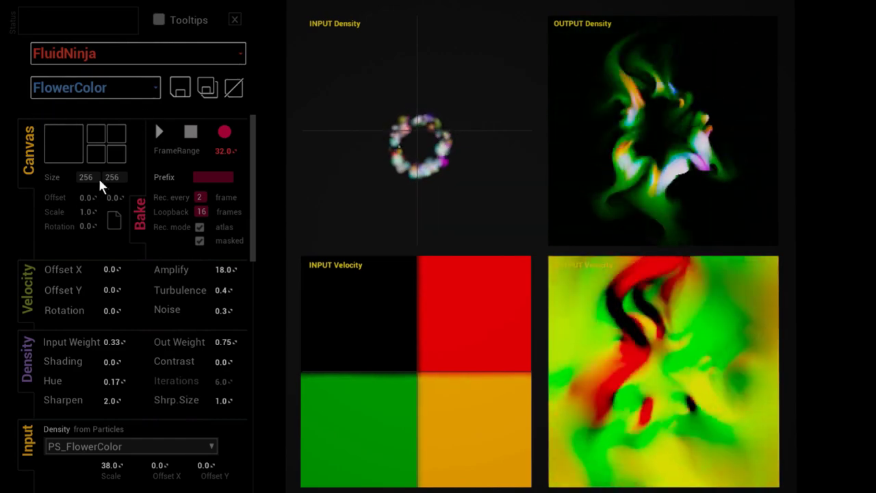
{"action": "left_click", "coordinate": [65, 151]}
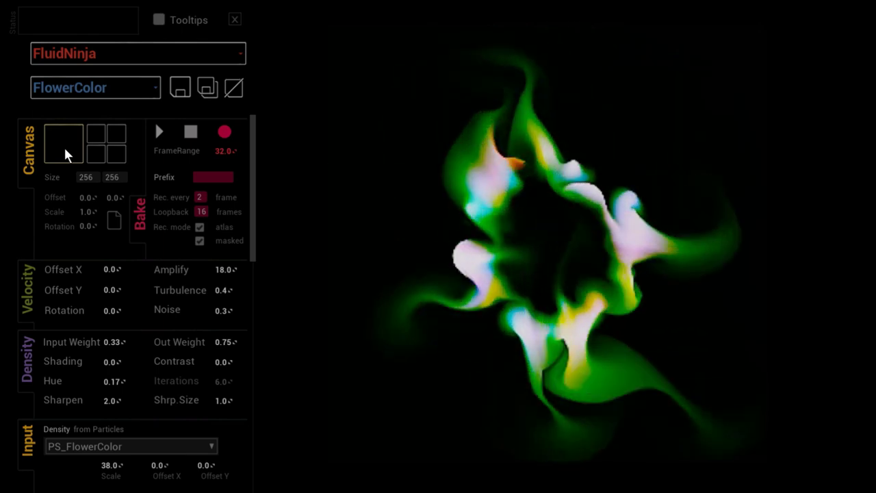
{"action": "left_click", "coordinate": [106, 151]}
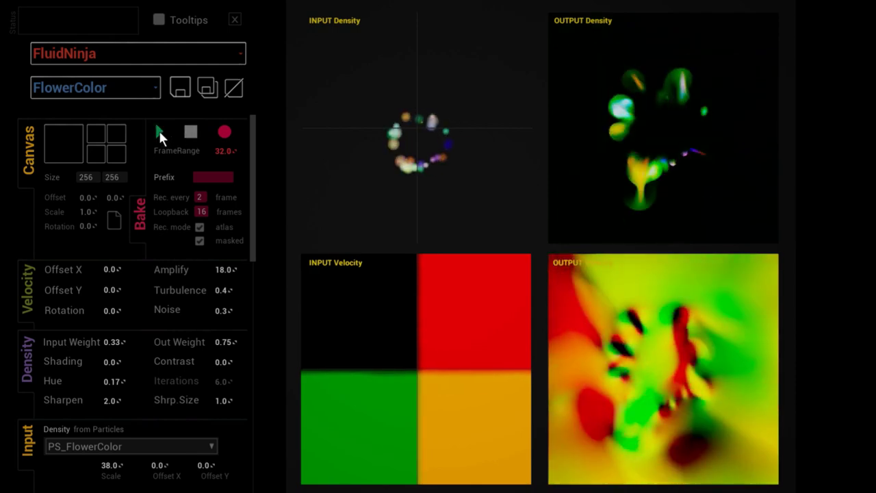
{"action": "left_click", "coordinate": [226, 136]}
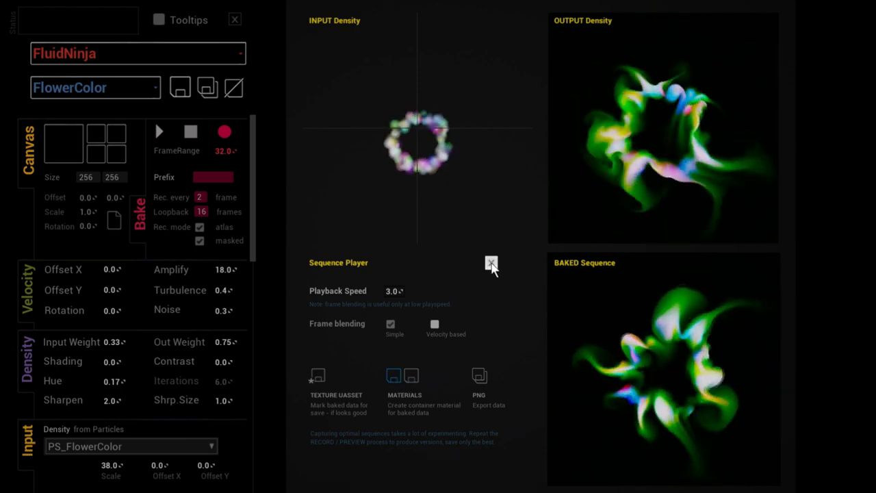
{"action": "left_click", "coordinate": [491, 264]}
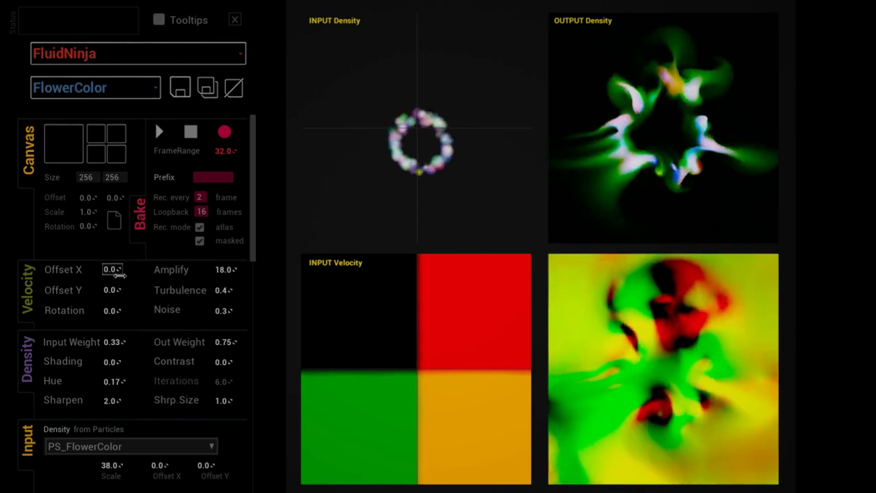
Set velocity Offset X to -0.03, Offset Y to -0.3 and Amplify to -34.65.
{"action": "mouse_move", "coordinate": [117, 274]}
{"action": "left_mouse_down"}
{"action": "mouse_move", "coordinate": [142, 274]}
{"action": "mouse_move", "coordinate": [97, 269]}
{"action": "mouse_move", "coordinate": [121, 269]}
{"action": "mouse_move", "coordinate": [113, 269]}
{"action": "left_mouse_up"}
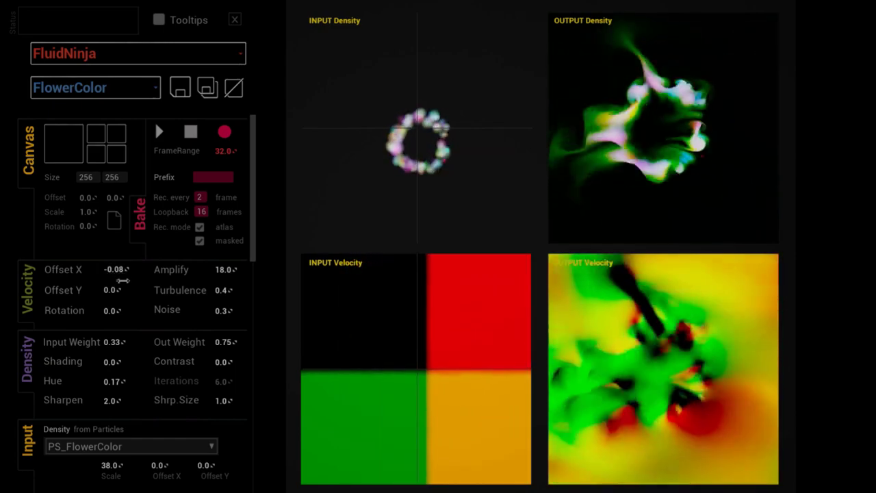
{"action": "left_click", "coordinate": [231, 270]}
{"action": "left_click_drag", "start_coordinate": [230, 270], "coordinate": [179, 270]}
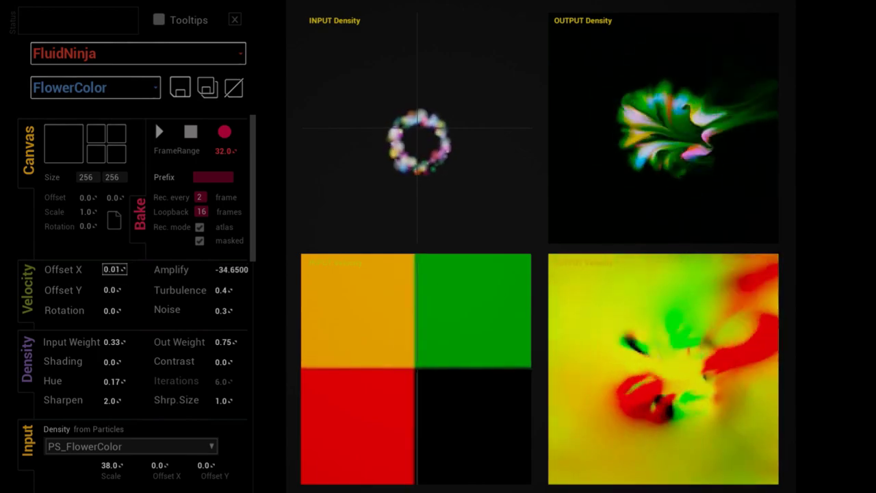
{"action": "left_click_drag", "start_coordinate": [114, 269], "coordinate": [120, 298]}
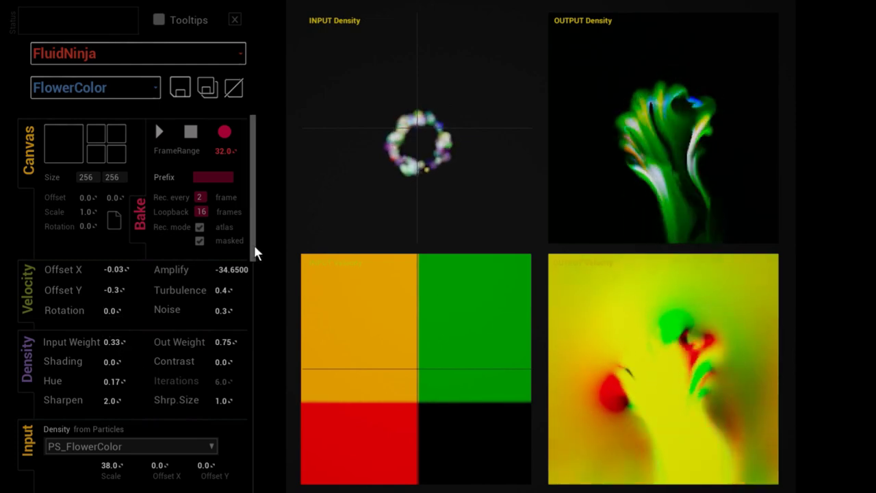
{"action": "left_click_drag", "start_coordinate": [254, 244], "coordinate": [249, 272]}
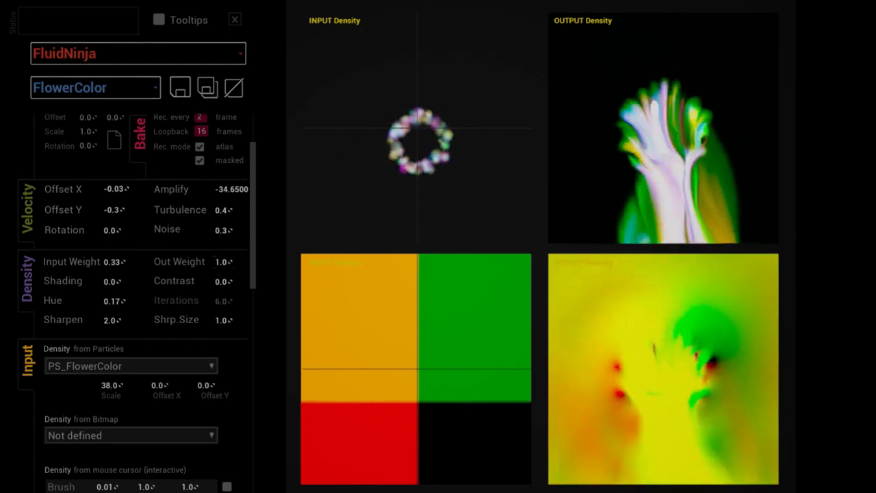
Set density Out Weight to 0.66 and velocity Amplify to 30.0.
{"action": "left_click_drag", "start_coordinate": [226, 262], "coordinate": [205, 262]}
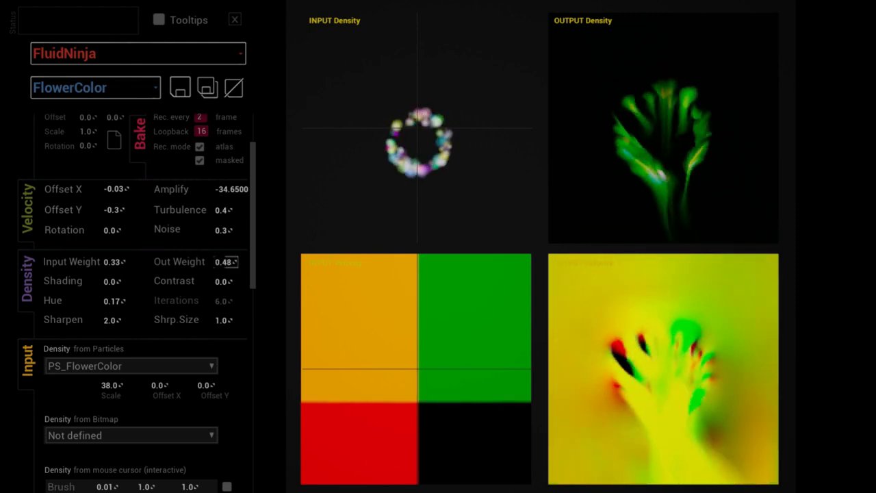
{"action": "mouse_move", "coordinate": [226, 262]}
{"action": "left_mouse_down"}
{"action": "mouse_move", "coordinate": [238, 261]}
{"action": "mouse_move", "coordinate": [228, 262]}
{"action": "left_mouse_up"}
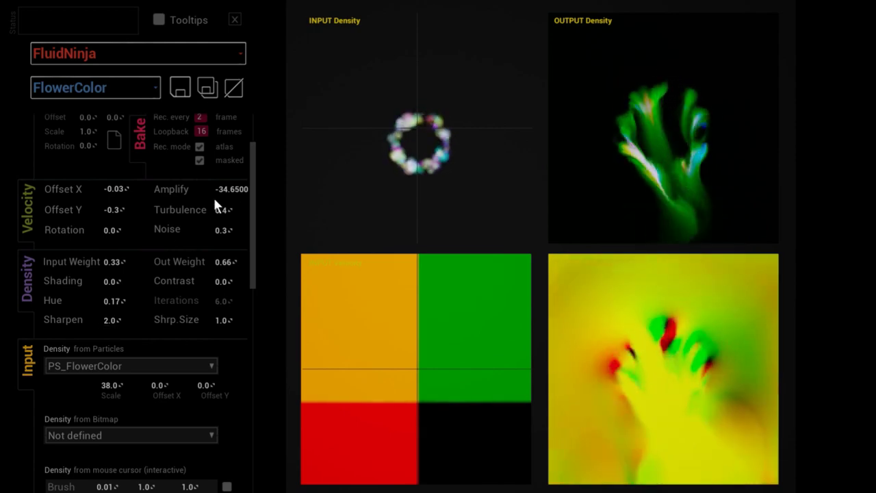
{"action": "left_click", "coordinate": [226, 189]}
{"action": "type", "text": "30.0"}
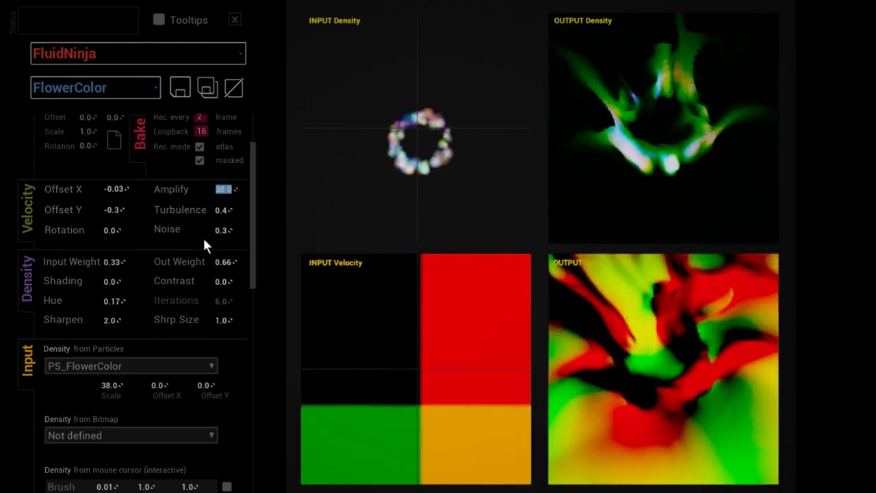
Set FlowerColor's density Sharpen value to 2.0.
{"action": "mouse_move", "coordinate": [111, 319]}
{"action": "left_mouse_down"}
{"action": "mouse_move", "coordinate": [191, 320]}
{"action": "mouse_move", "coordinate": [125, 319]}
{"action": "mouse_move", "coordinate": [125, 329]}
{"action": "left_mouse_up"}
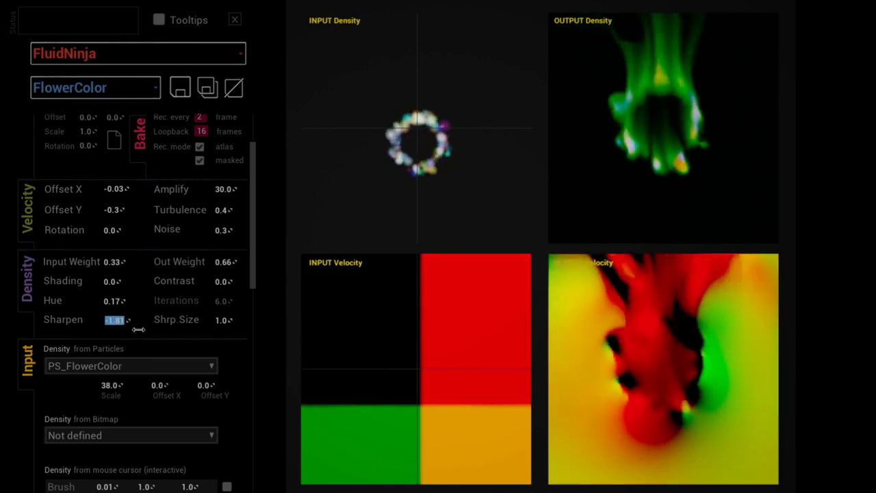
{"action": "double_click", "coordinate": [113, 320]}
{"action": "type", "text": "2.0"}
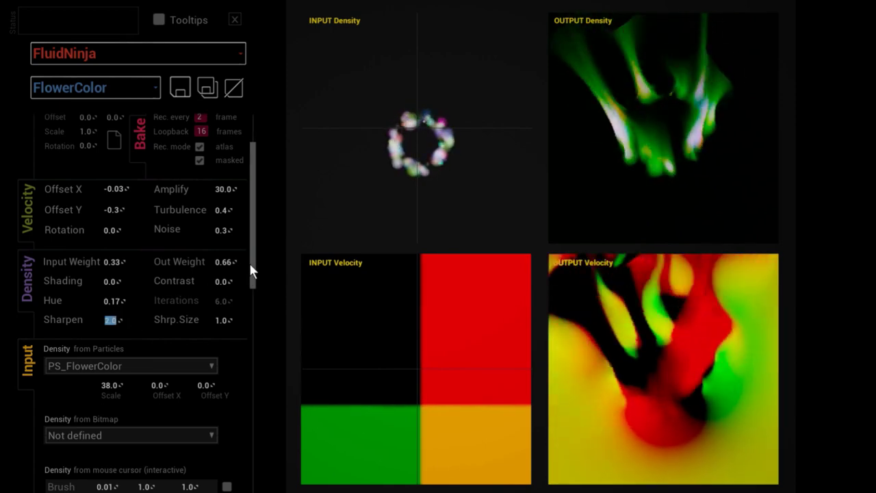
Scroll to inspect the PS_FlowerColor particle input, then bring up the preset list.
{"action": "left_click_drag", "start_coordinate": [252, 271], "coordinate": [253, 332]}
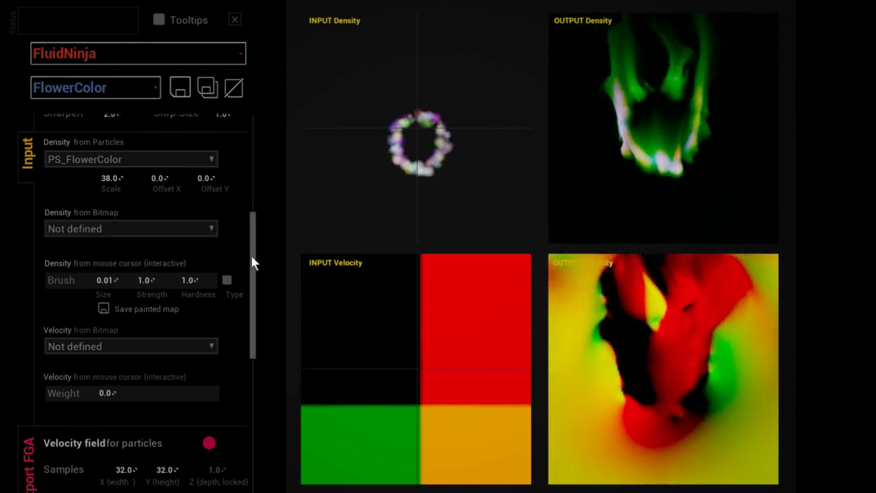
{"action": "left_click_drag", "start_coordinate": [252, 254], "coordinate": [252, 224]}
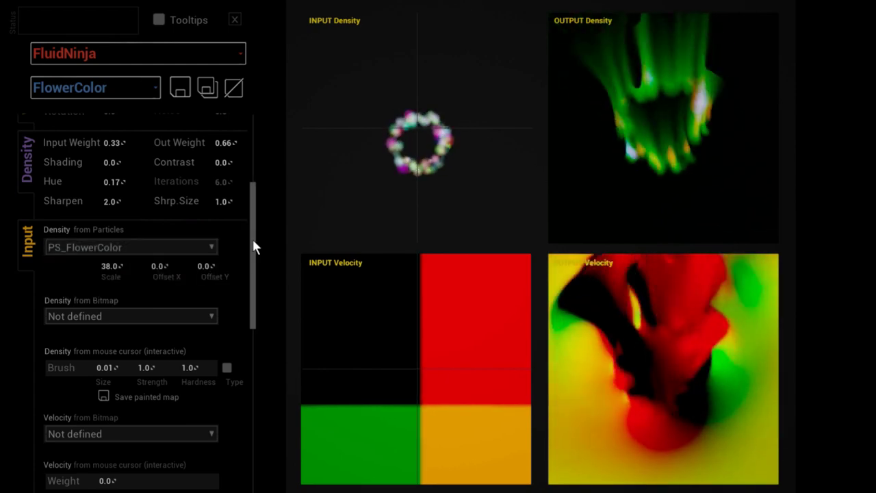
{"action": "left_click_drag", "start_coordinate": [253, 239], "coordinate": [142, 96]}
{"action": "left_click", "coordinate": [142, 95]}
Load the Logo preset and inspect its T_NinjaLogo bitmap density input, leaving particle sources unchanged.
{"action": "scroll", "coordinate": [211, 250], "scroll_direction": "down", "scroll_amount": 3}
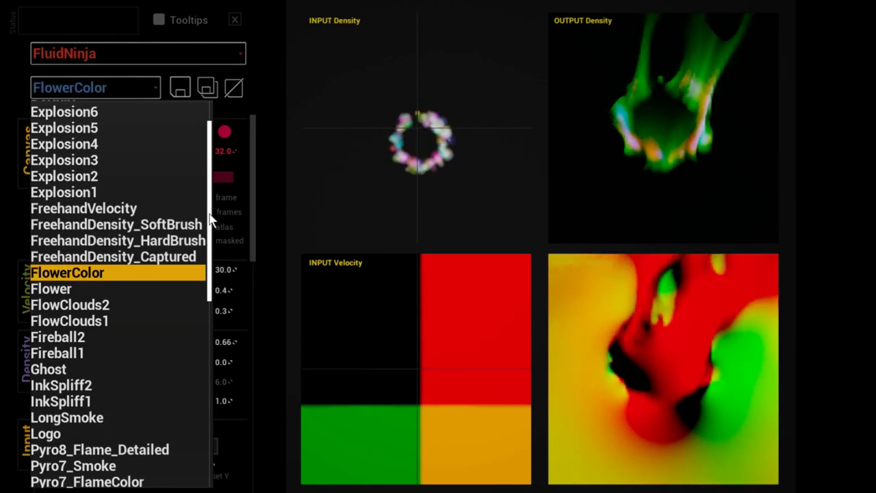
{"action": "left_click", "coordinate": [66, 339]}
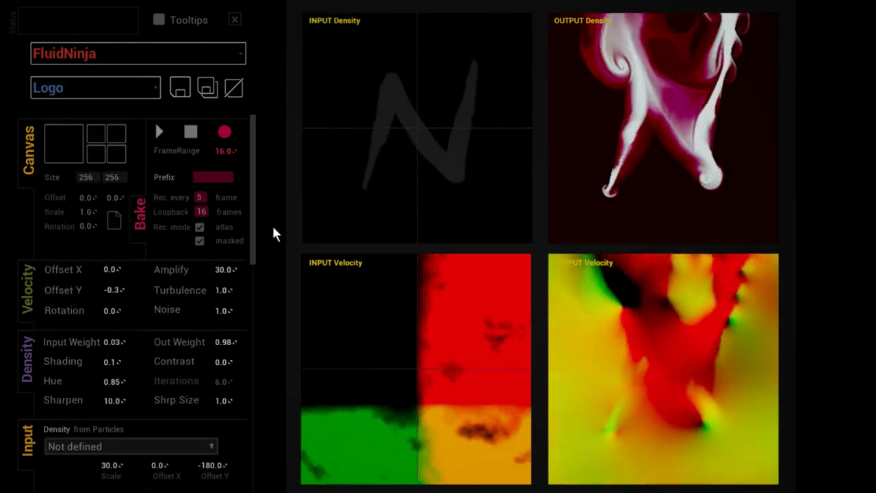
{"action": "left_click_drag", "start_coordinate": [254, 241], "coordinate": [258, 324]}
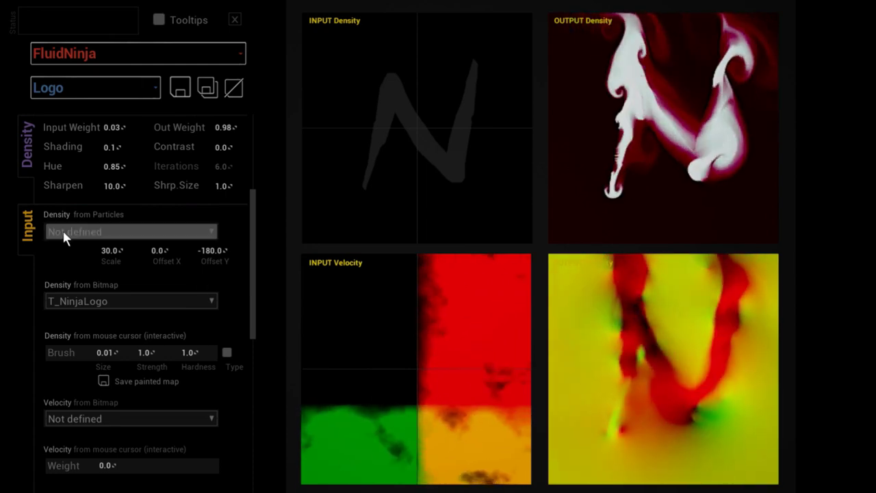
{"action": "left_click", "coordinate": [89, 233]}
{"action": "left_click", "coordinate": [91, 232]}
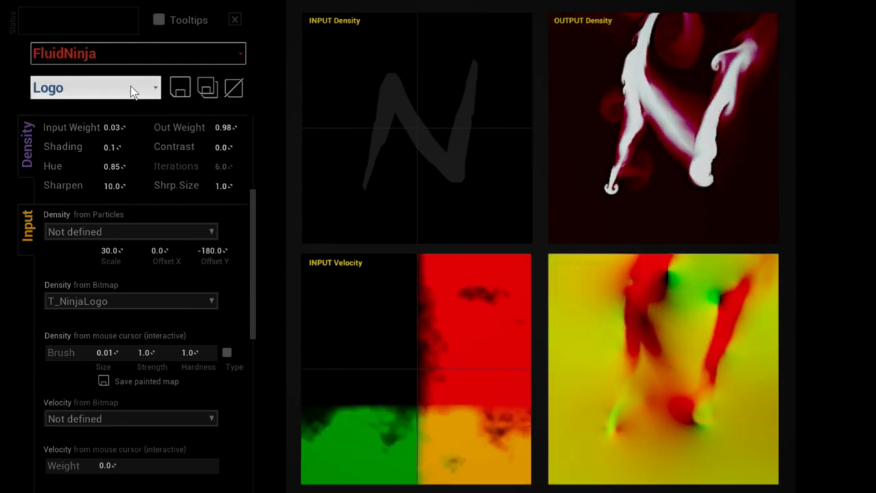
{"action": "left_click", "coordinate": [134, 91]}
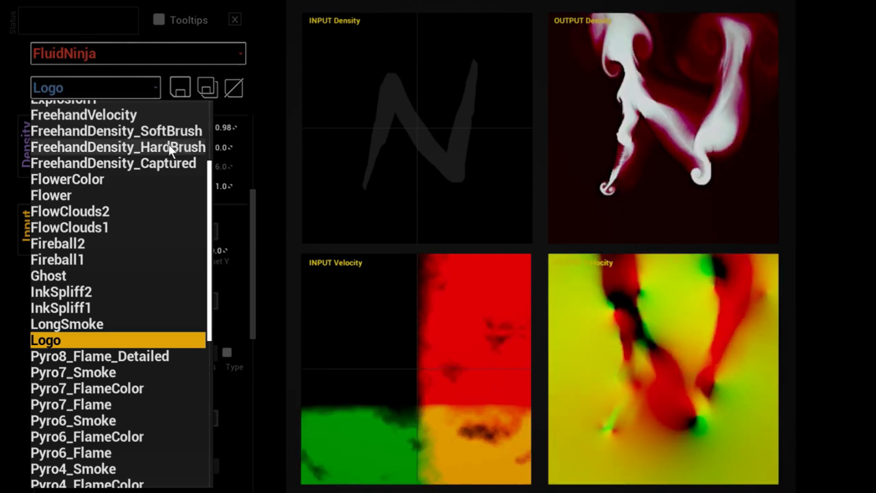
Load FreehandDensity_SoftBrush, set Density from Bitmap to Not defined, and reset the simulation.
{"action": "left_click", "coordinate": [164, 131]}
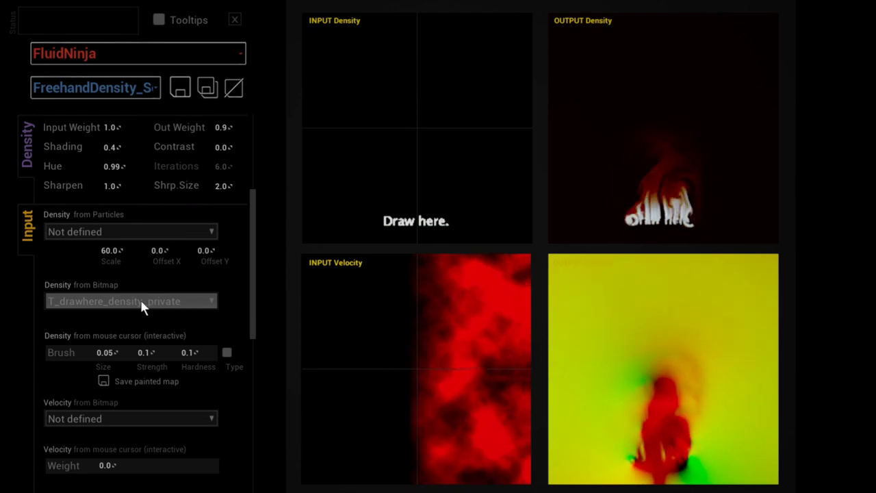
{"action": "left_click", "coordinate": [137, 306]}
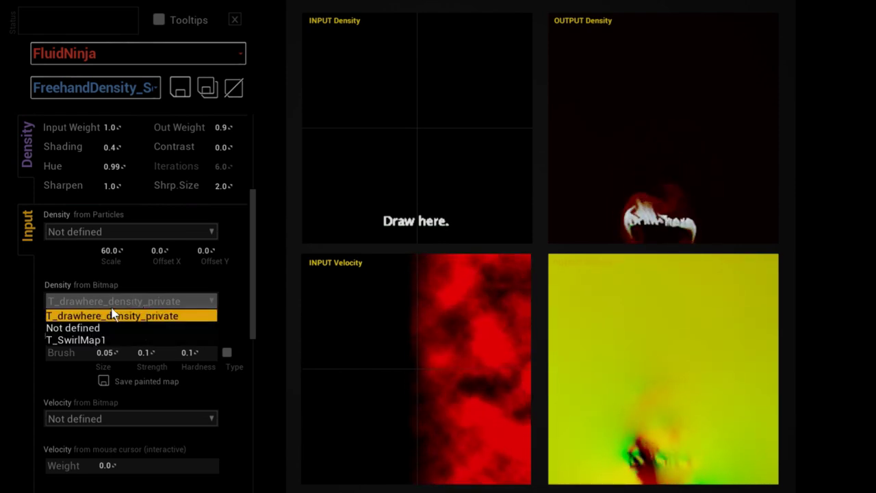
{"action": "left_click", "coordinate": [130, 327]}
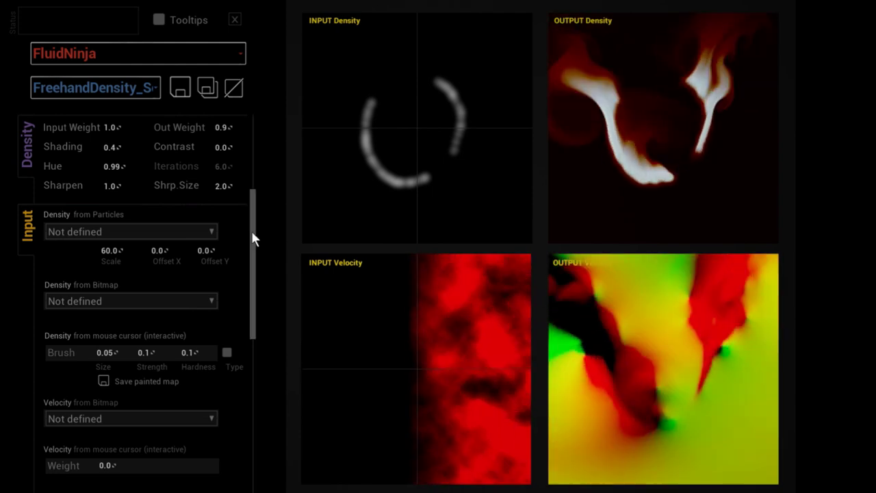
{"action": "left_click_drag", "start_coordinate": [253, 238], "coordinate": [260, 106]}
{"action": "left_click", "coordinate": [115, 219]}
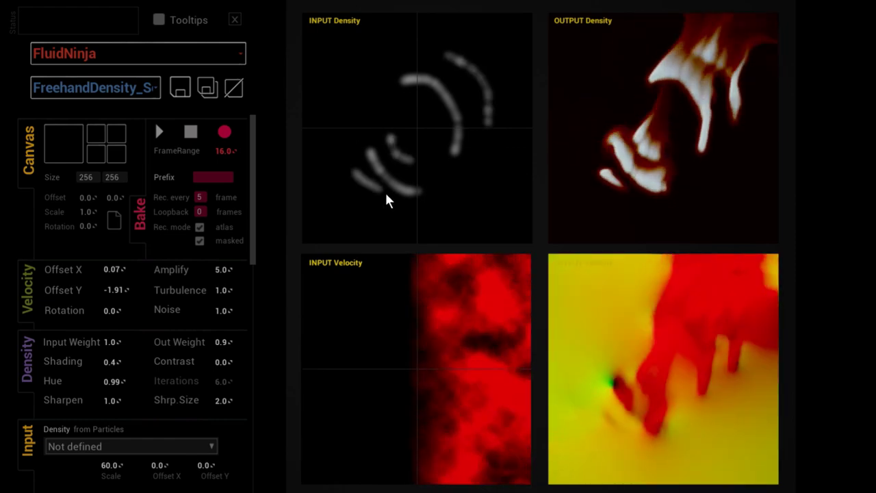
Set velocity Offset X to 0.31 and bring up the preset list.
{"action": "mouse_move", "coordinate": [116, 270]}
{"action": "left_mouse_down"}
{"action": "mouse_move", "coordinate": [37, 270]}
{"action": "mouse_move", "coordinate": [127, 269]}
{"action": "mouse_move", "coordinate": [105, 269]}
{"action": "left_mouse_up"}
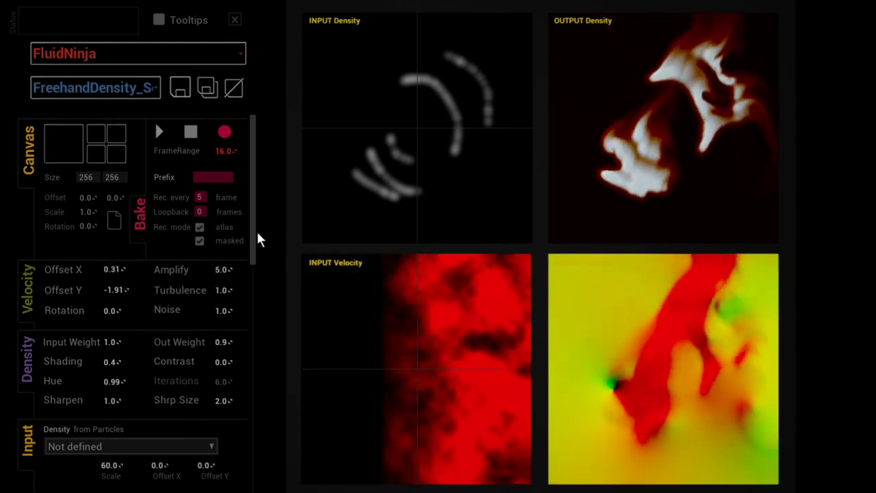
{"action": "left_click_drag", "start_coordinate": [253, 241], "coordinate": [260, 280]}
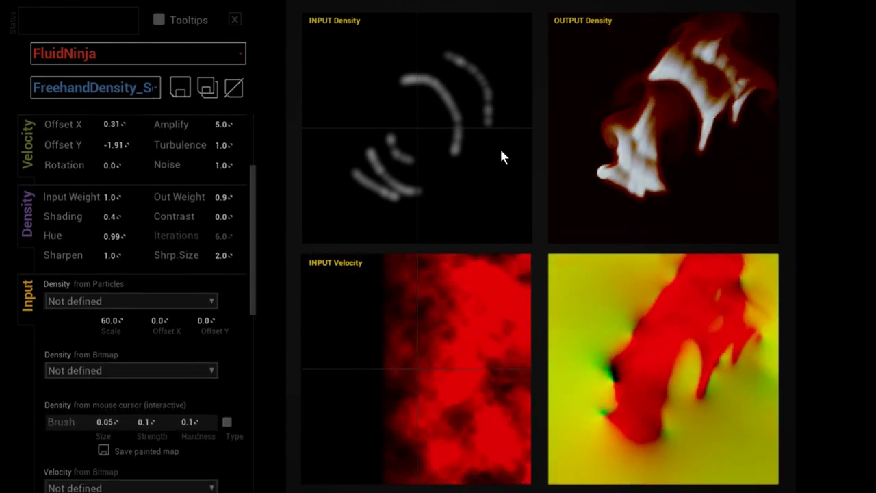
{"action": "left_click", "coordinate": [121, 87]}
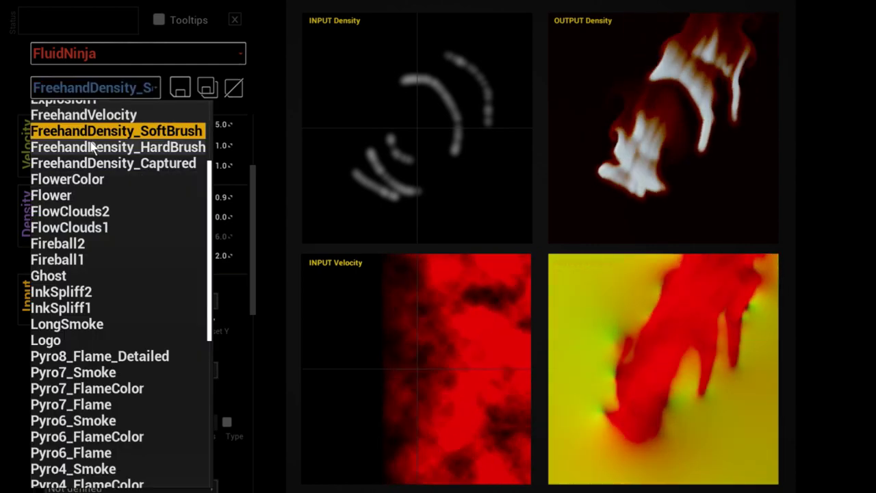
Cycle through the FreehandVelocity, Ghost and InkSpliff2 presets, finishing on LongSmoke.
{"action": "left_click", "coordinate": [83, 115]}
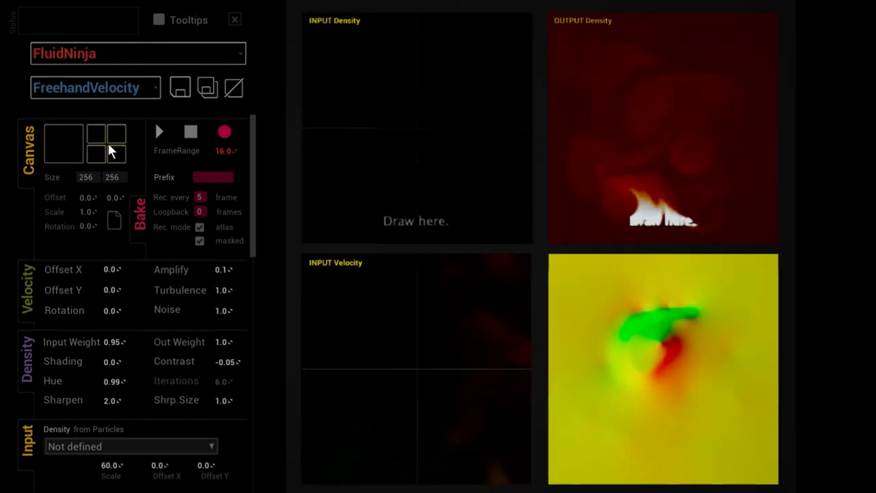
{"action": "left_click", "coordinate": [144, 94]}
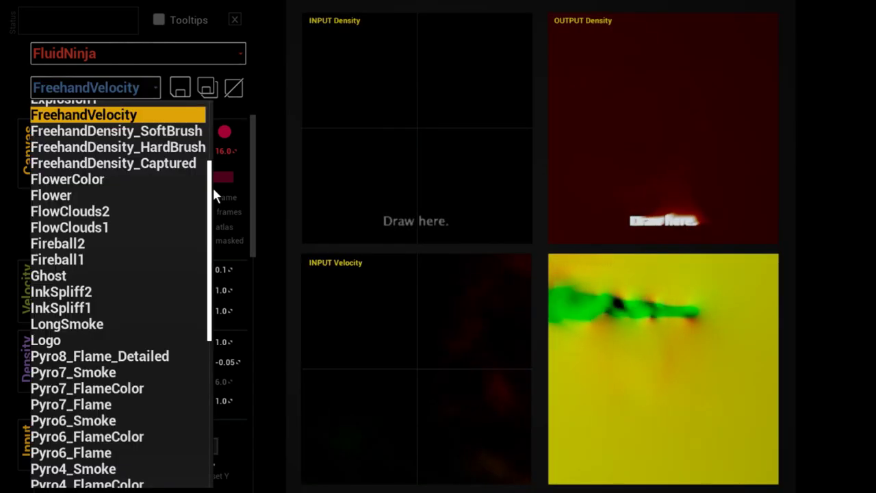
{"action": "left_click_drag", "start_coordinate": [209, 204], "coordinate": [208, 234]}
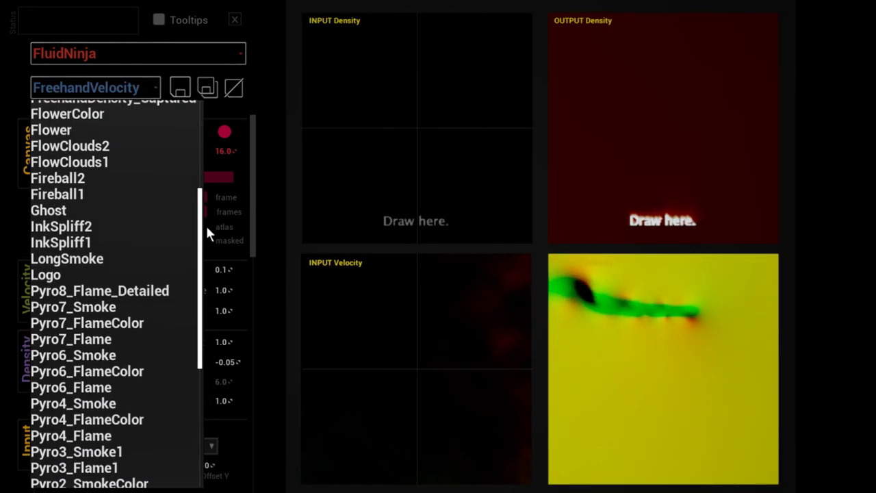
{"action": "left_click", "coordinate": [79, 214]}
{"action": "left_click", "coordinate": [113, 95]}
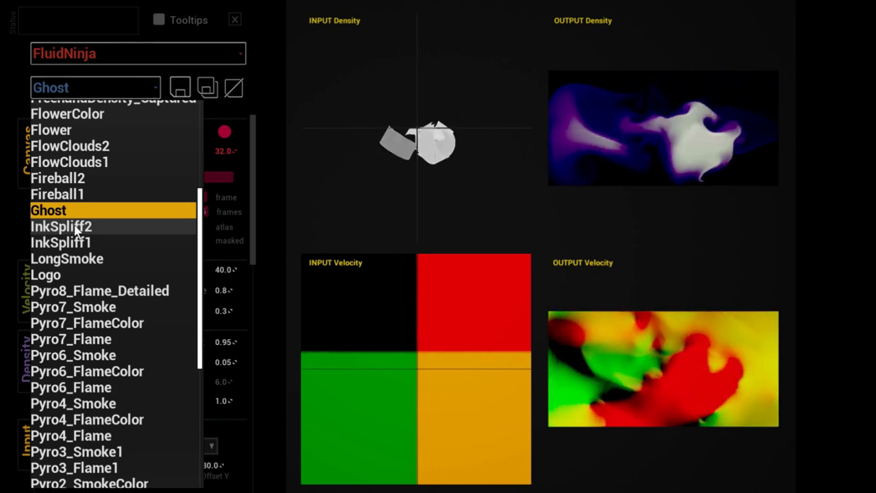
{"action": "left_click", "coordinate": [76, 227]}
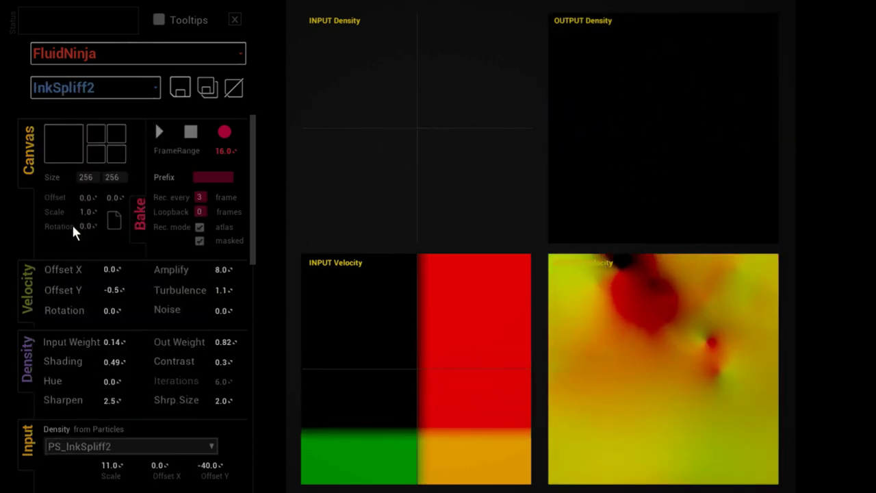
{"action": "left_click", "coordinate": [137, 88]}
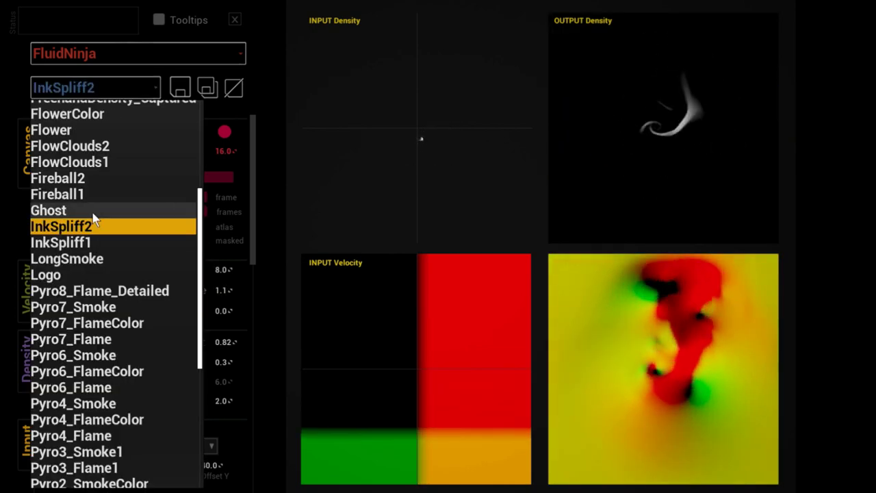
{"action": "left_click", "coordinate": [88, 258]}
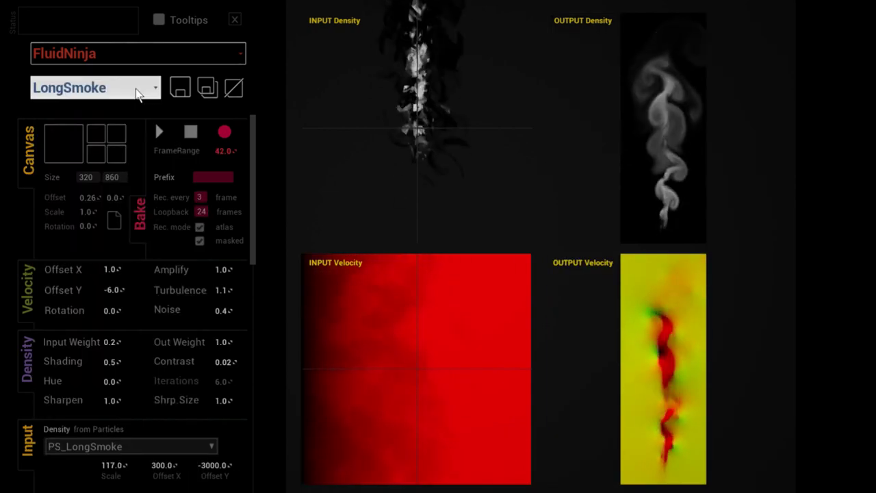
Keep LongSmoke and scroll through its Export FGA velocity-field settings and empty Notices.
{"action": "left_click", "coordinate": [157, 87]}
{"action": "left_click", "coordinate": [157, 88]}
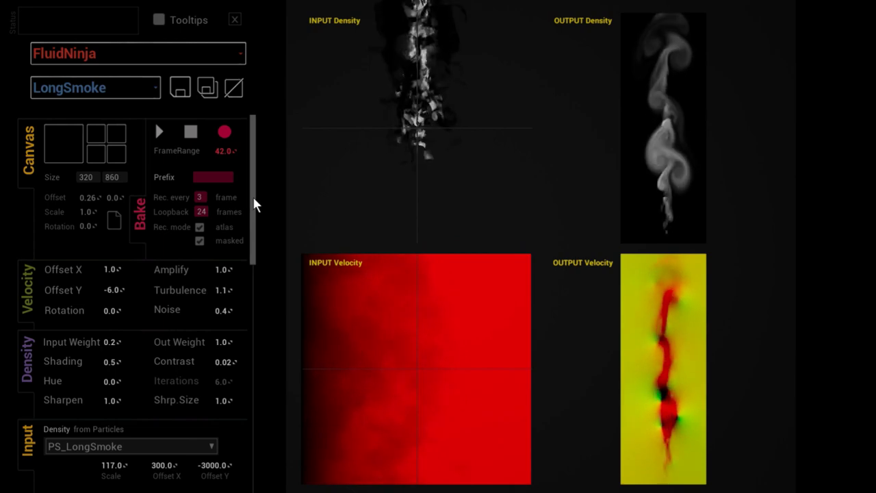
{"action": "left_click_drag", "start_coordinate": [252, 197], "coordinate": [256, 355]}
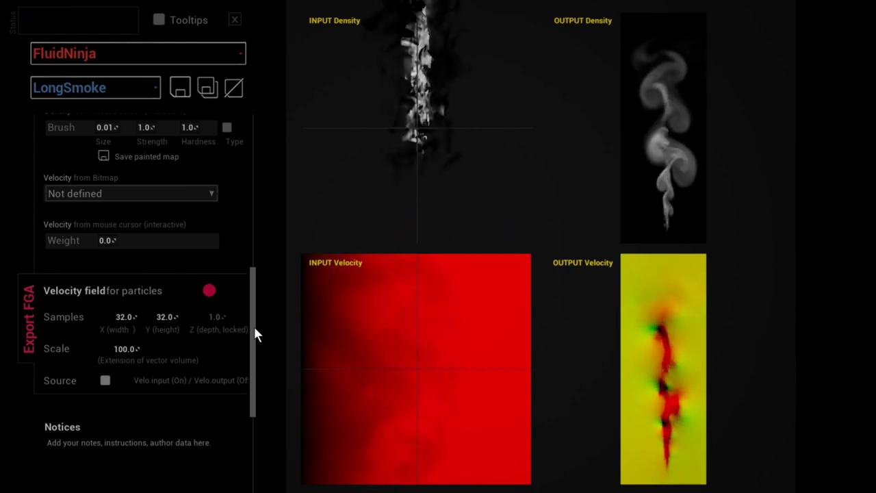
{"action": "scroll", "coordinate": [254, 327], "scroll_direction": "down", "scroll_amount": 1}
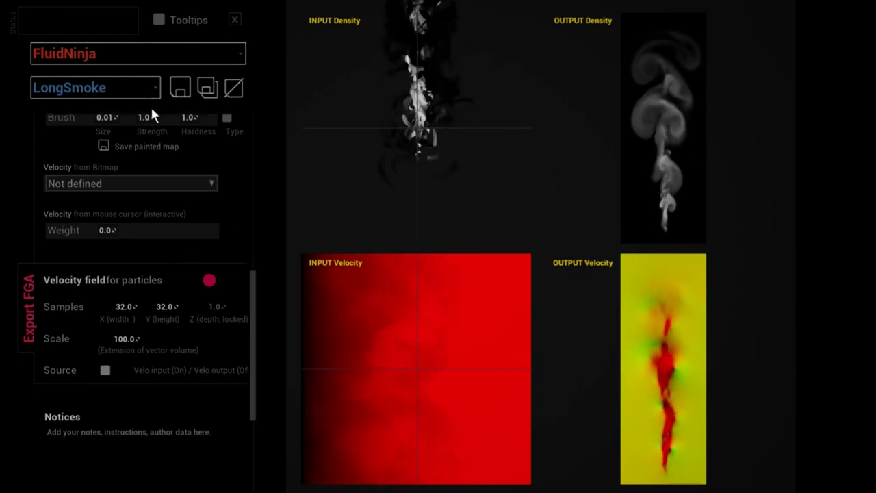
Switch to the FlowerColor preset.
{"action": "left_click", "coordinate": [140, 89]}
{"action": "scroll", "coordinate": [133, 247], "scroll_direction": "up", "scroll_amount": 2}
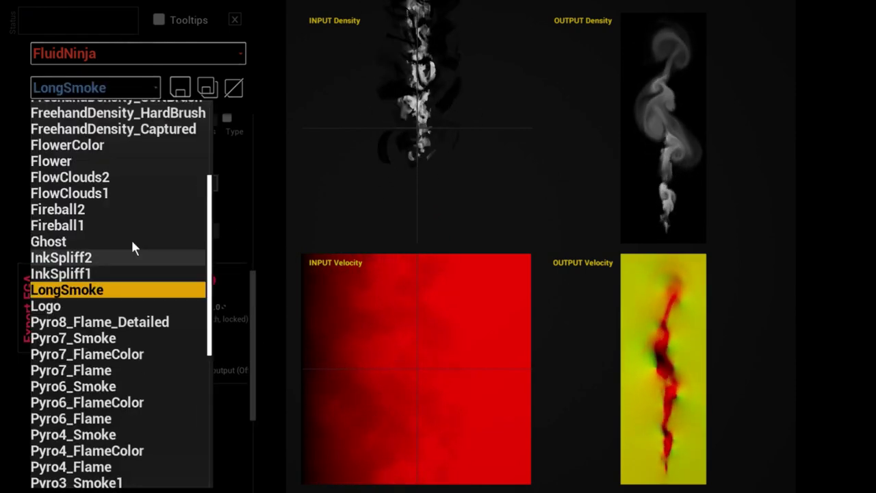
{"action": "left_click", "coordinate": [72, 178]}
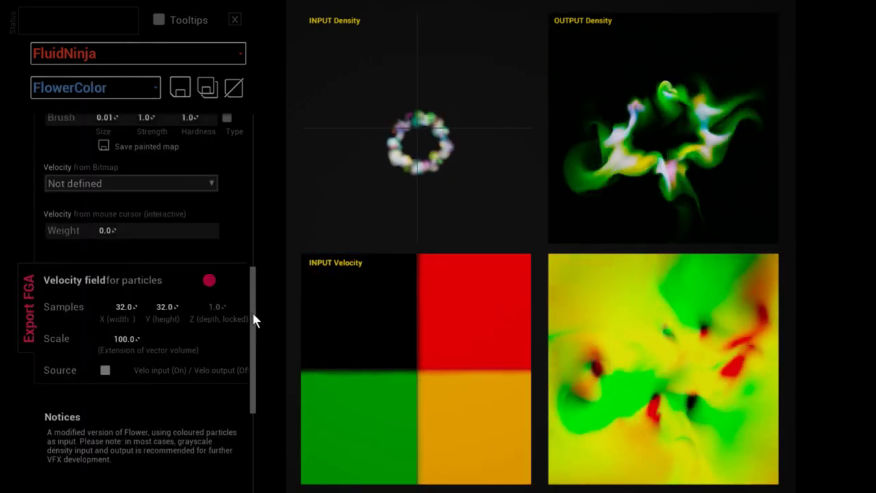
Scroll to FlowerColor's Notices and highlight the text calling it a coloured-particle Flower.
{"action": "left_click_drag", "start_coordinate": [253, 316], "coordinate": [259, 367]}
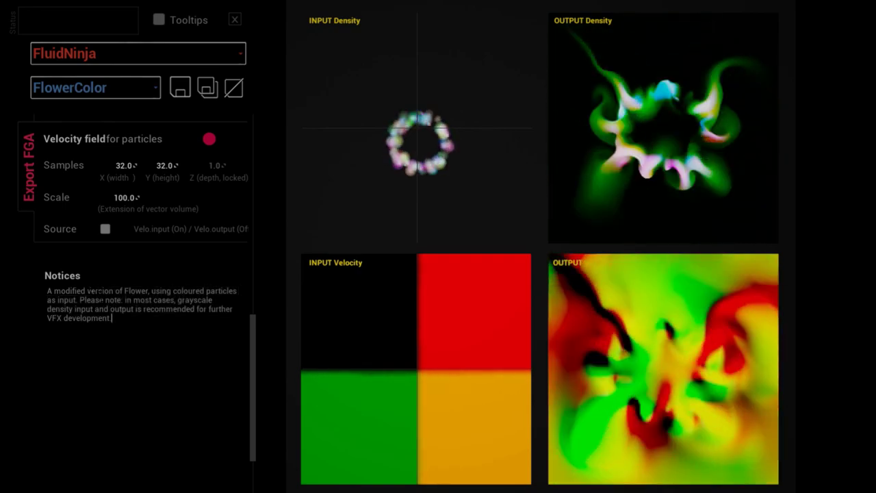
{"action": "left_click_drag", "start_coordinate": [47, 292], "coordinate": [135, 321]}
{"action": "left_click", "coordinate": [134, 321]}
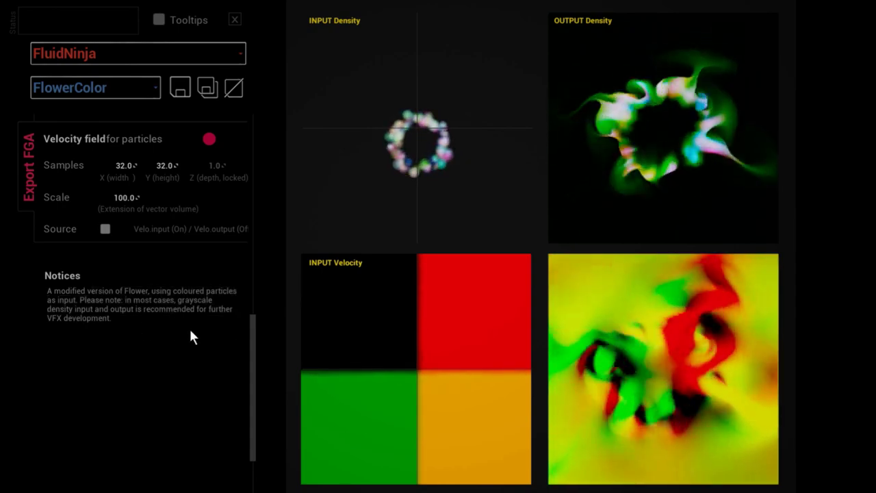
{"action": "left_click_drag", "start_coordinate": [251, 345], "coordinate": [254, 299]}
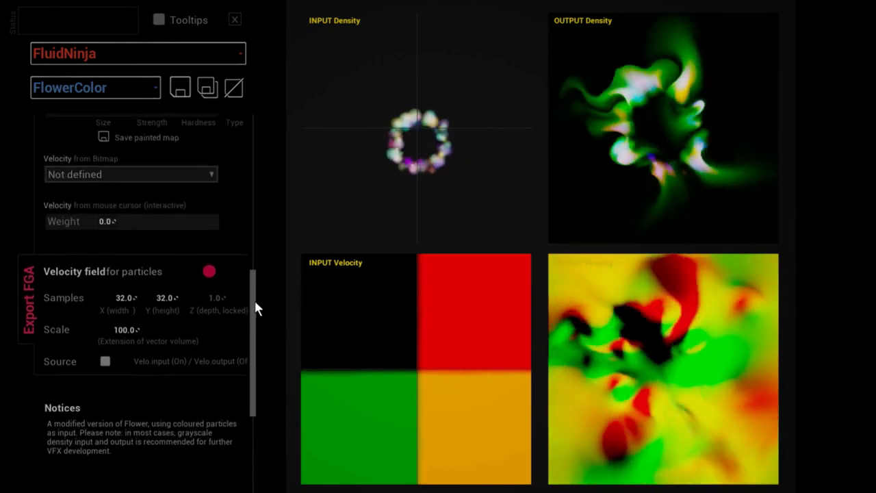